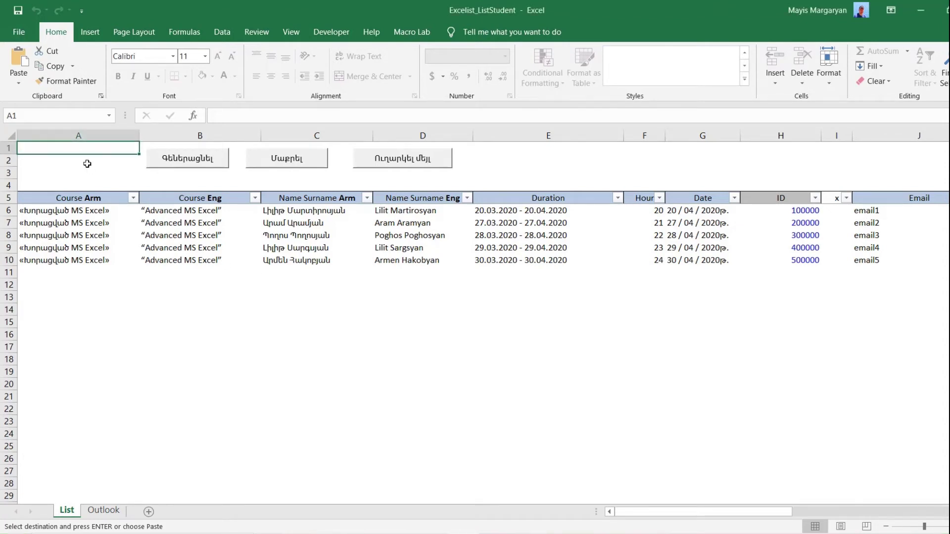
# Look over the participants' data rows and Armenian names in the List sheet table
pyautogui.click(88, 164)
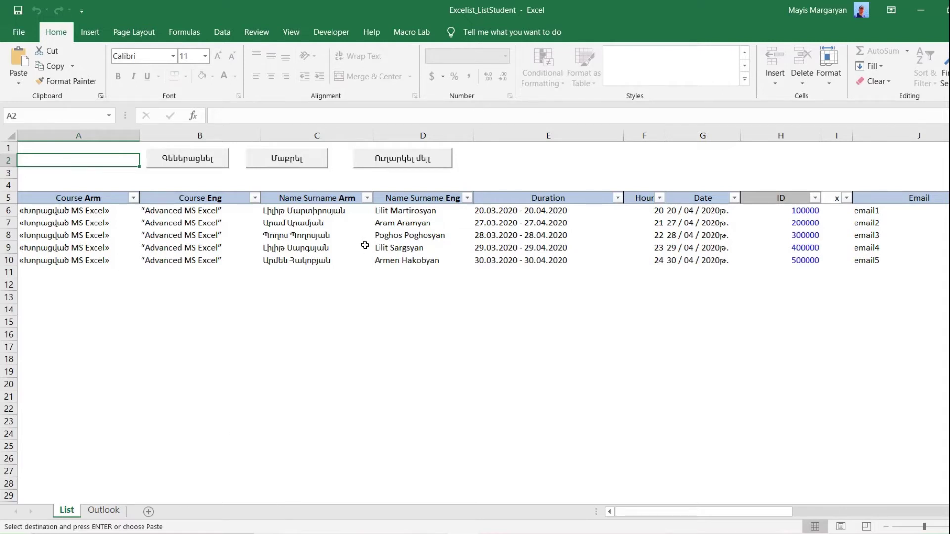
pyautogui.moveTo(117, 212); pyautogui.dragTo(713, 262)
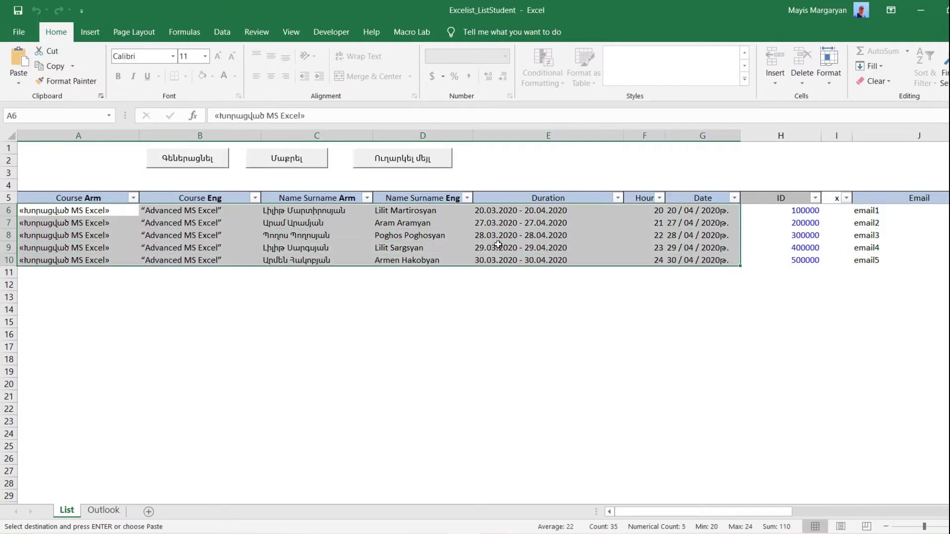
pyautogui.click(327, 226)
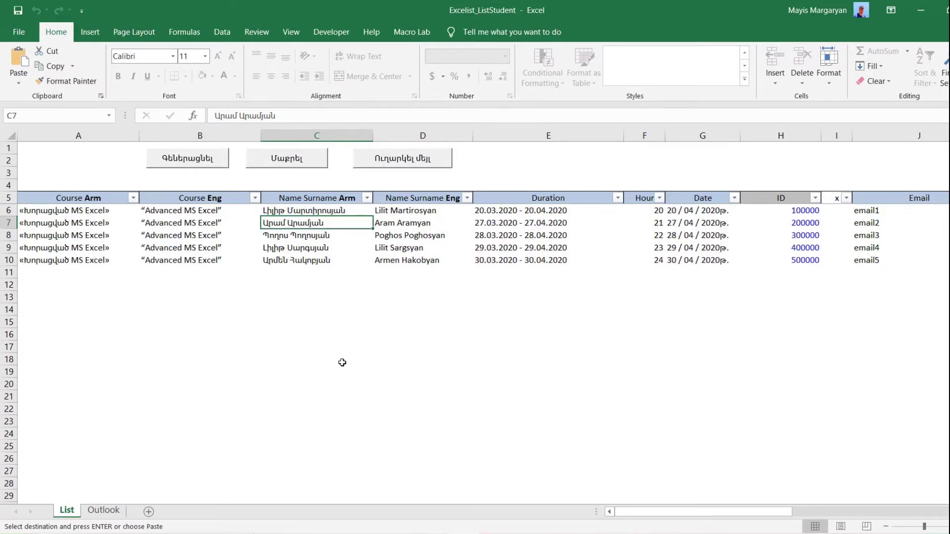
# Open one participant's signed certificate PDF from the Generating certificaties folder, review it, then return to Excel
pyautogui.moveTo(324, 530)
pyautogui.click(257, 502)
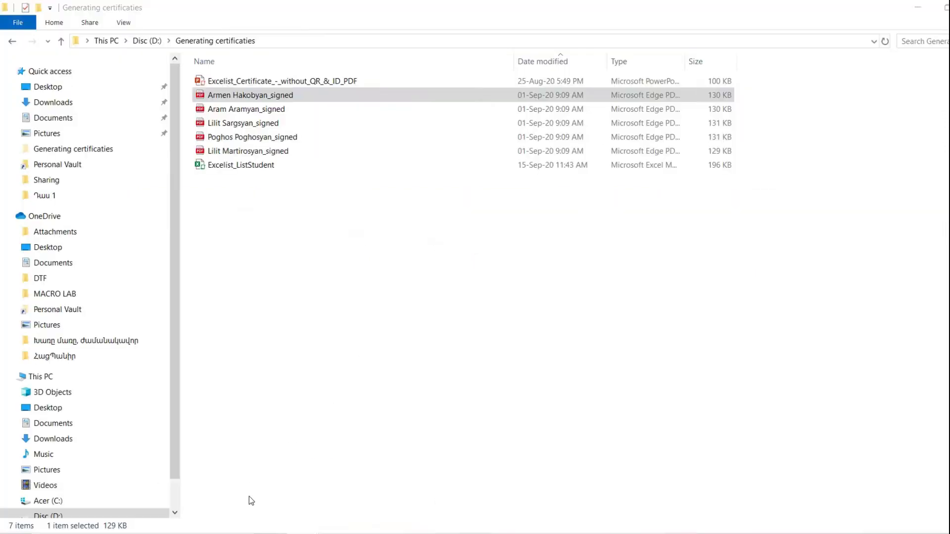
pyautogui.doubleClick(259, 99)
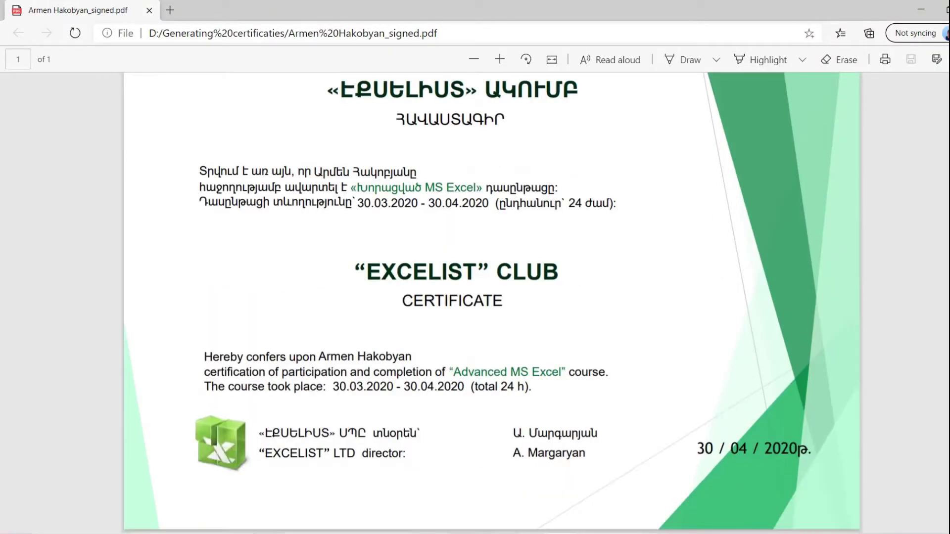
pyautogui.scroll(1, 420, 495)
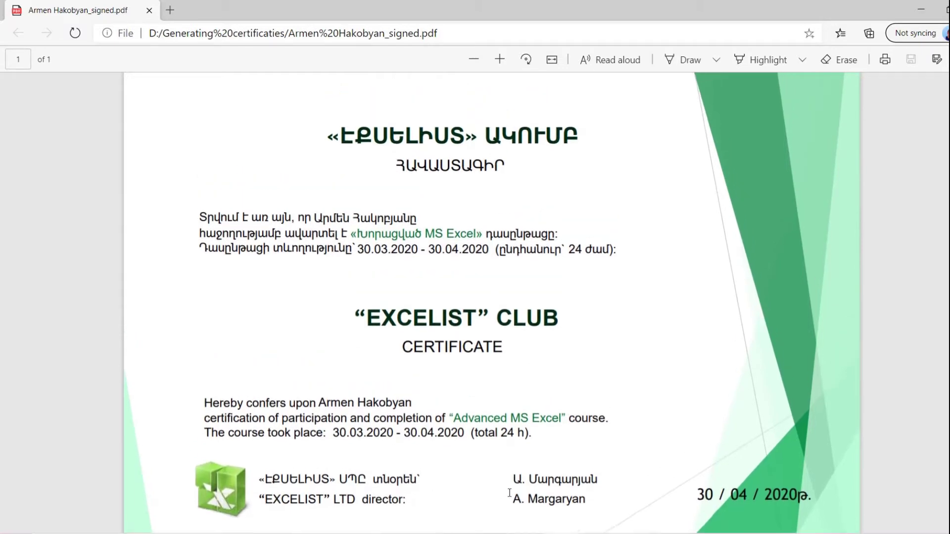
pyautogui.hotkey('alt', 'F4')
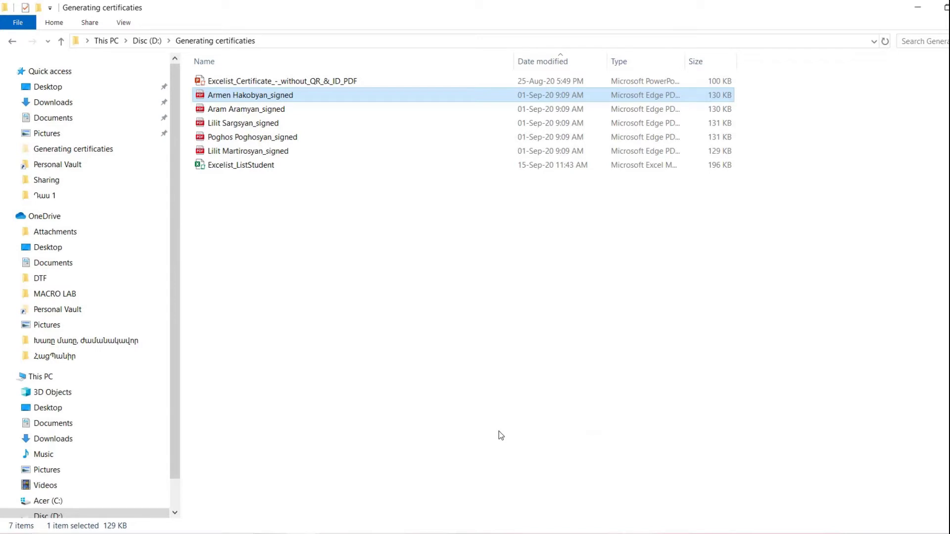
pyautogui.click(470, 532)
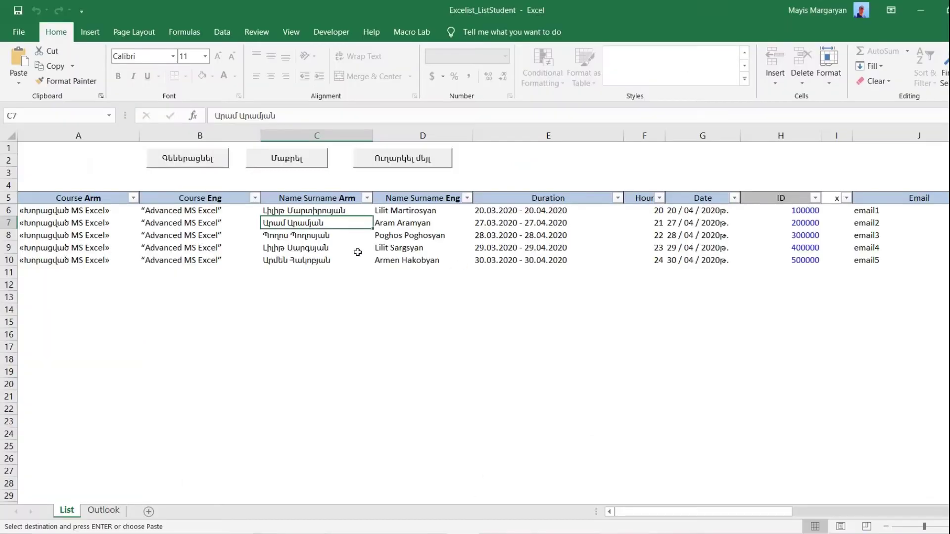
# Check the participants' names, emails (J6:J10) and course, then go to the Outlook sheet's Mail From address
pyautogui.click(335, 211)
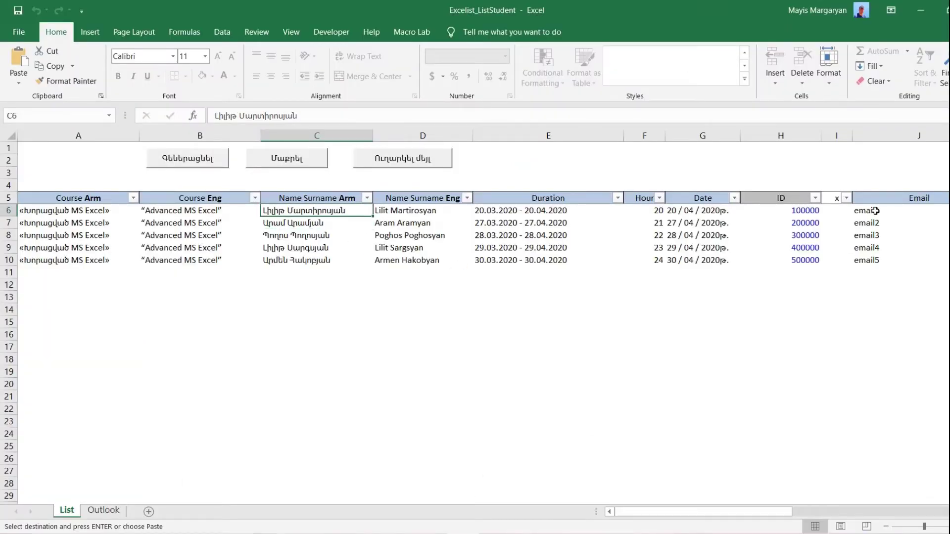
pyautogui.moveTo(872, 217); pyautogui.dragTo(873, 261)
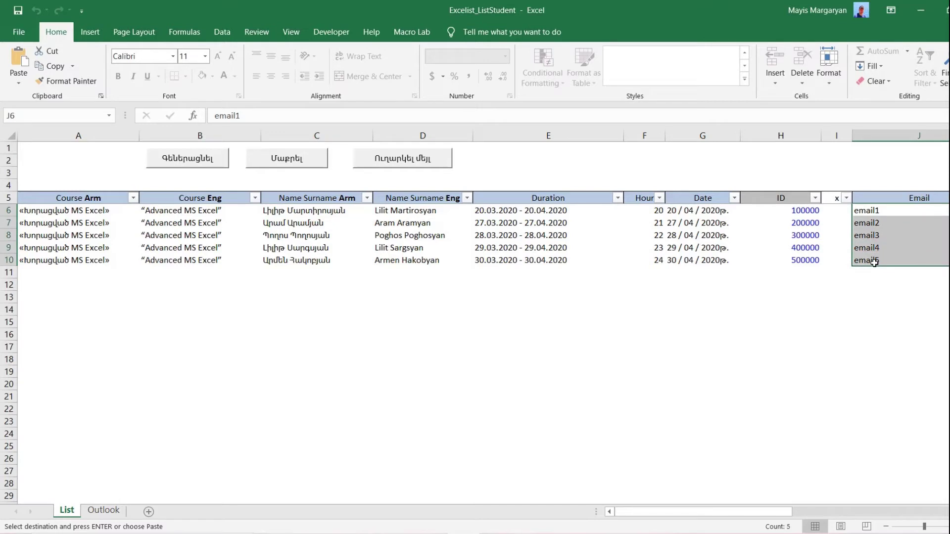
pyautogui.click(90, 213)
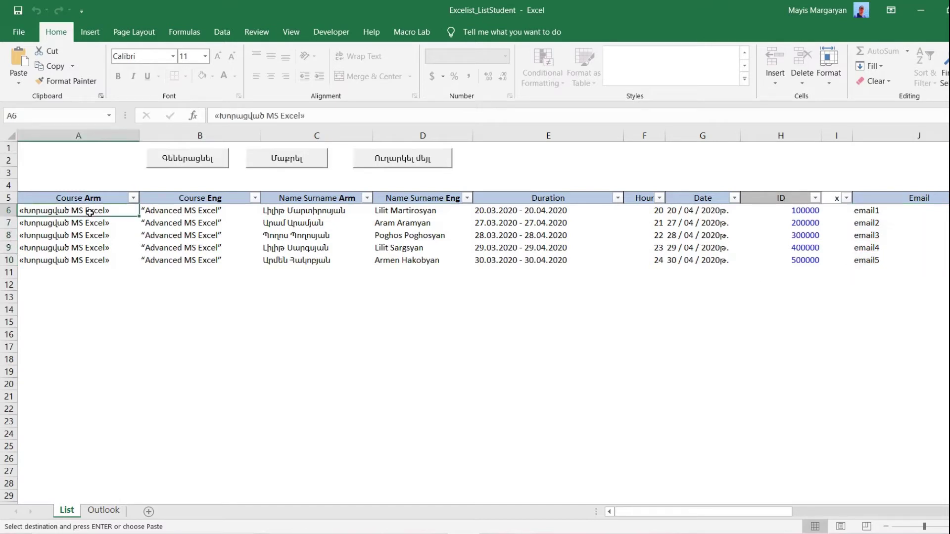
pyautogui.click(103, 511)
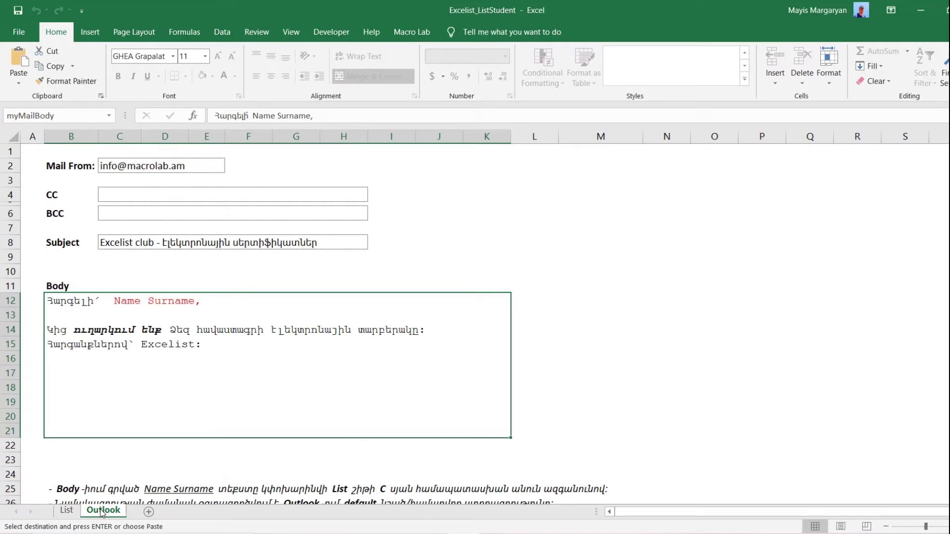
pyautogui.click(166, 166)
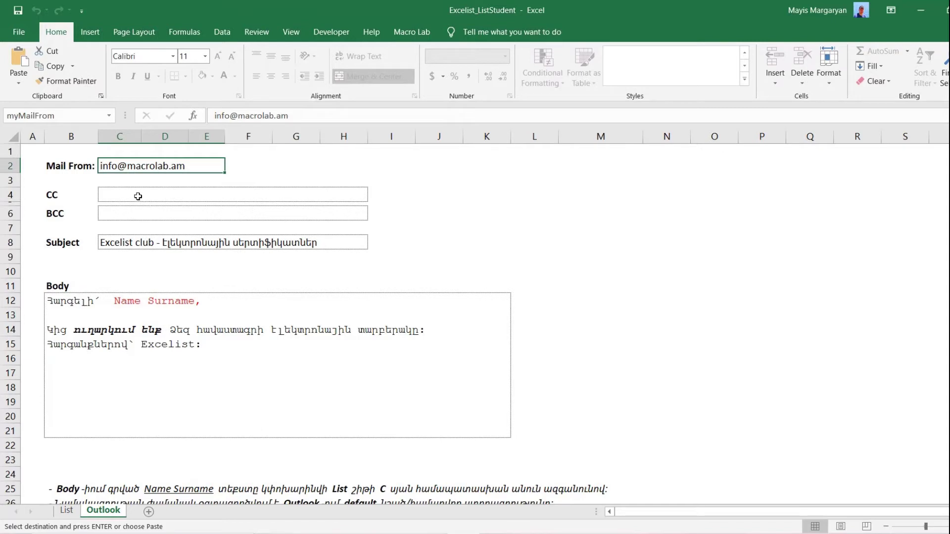
# Replace the domain of the Mail From sender address with 'excelist'
pyautogui.doubleClick(127, 166)
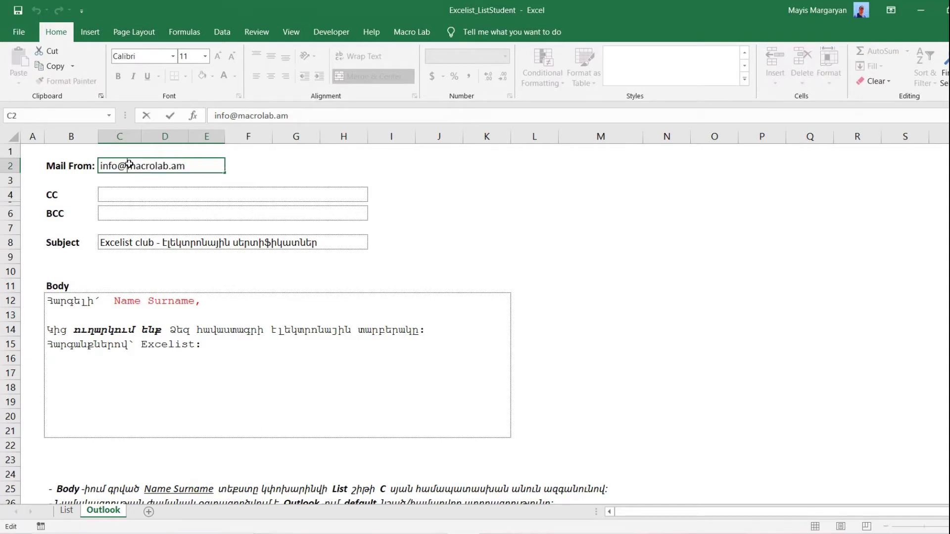
pyautogui.moveTo(127, 166); pyautogui.dragTo(167, 166)
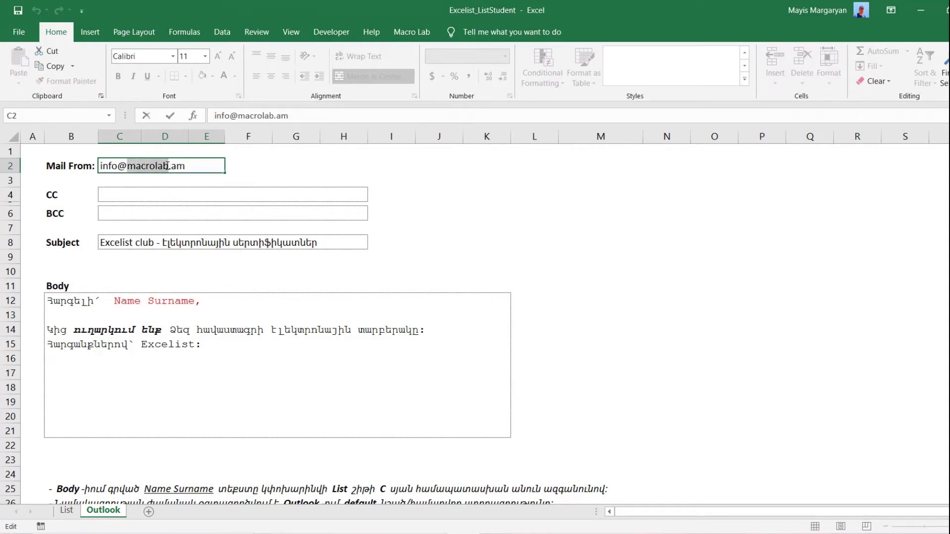
pyautogui.write('excelist')
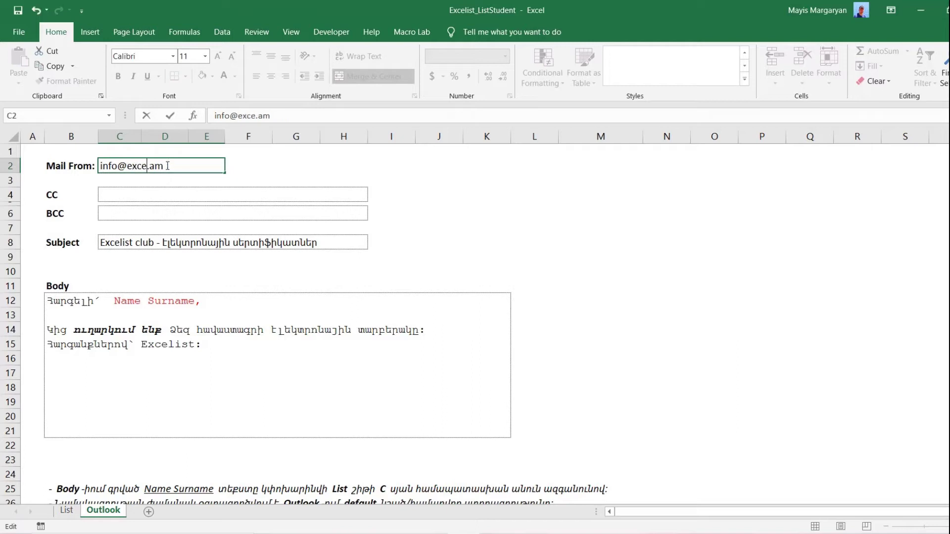
pyautogui.press('Return')
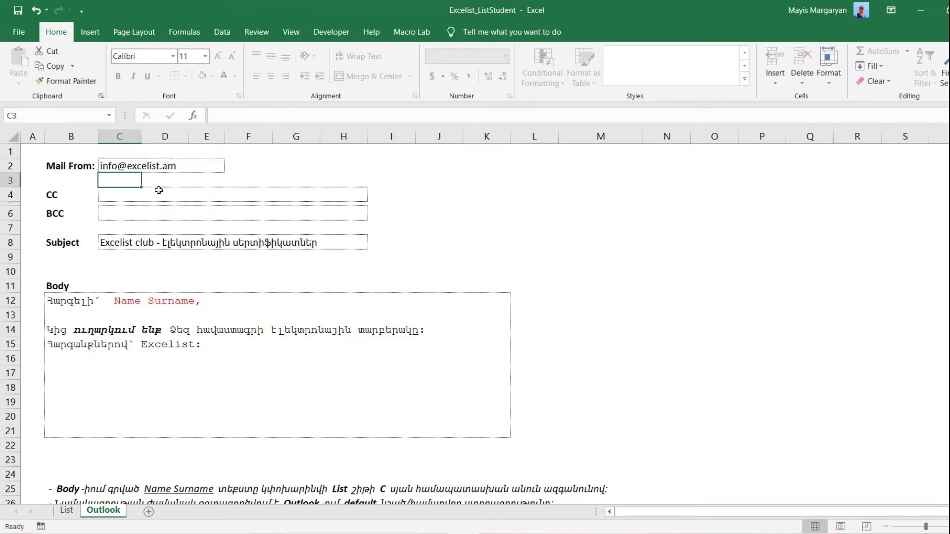
# Go over the template's CC, BCC, Subject and Body fields
pyautogui.click(147, 192)
pyautogui.click(140, 214)
pyautogui.click(140, 242)
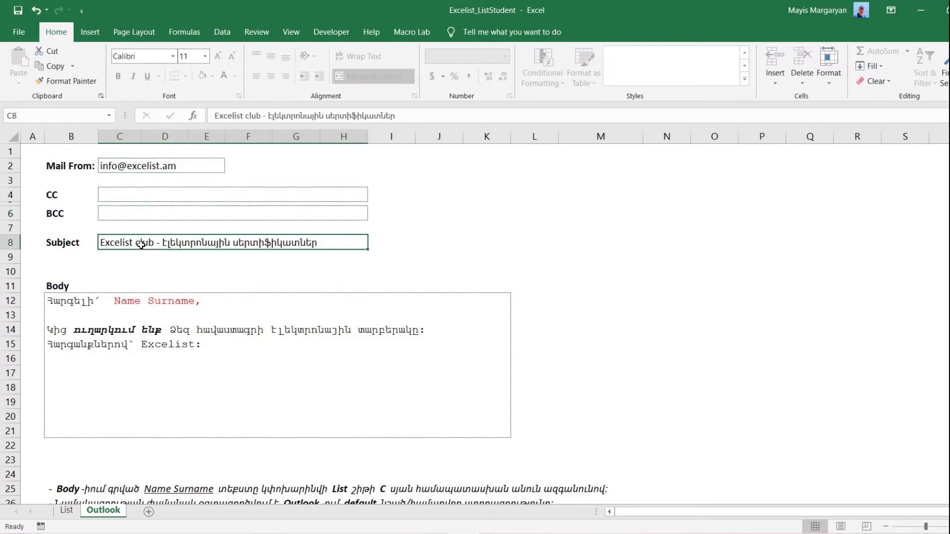
pyautogui.click(131, 348)
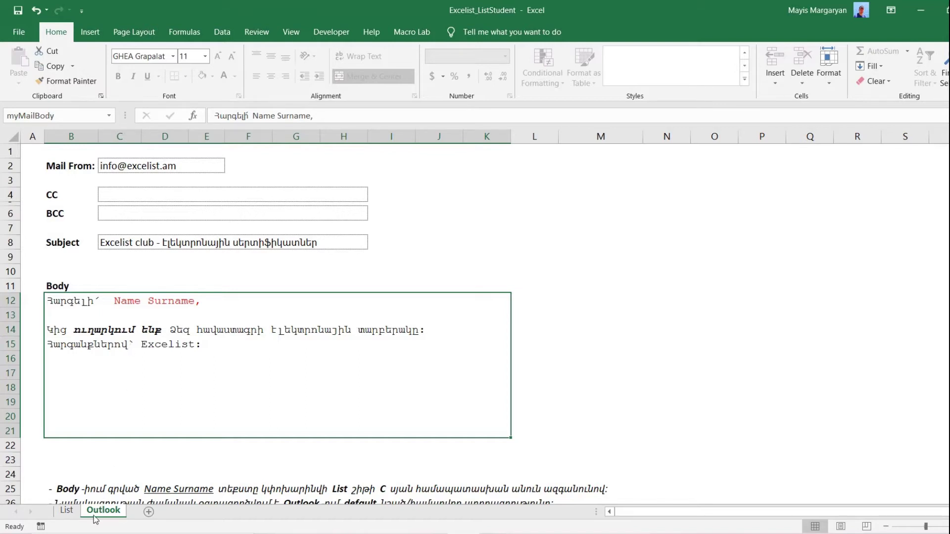
# Compare the first participant's Armenian name with the Body template's Name Surname placeholder
pyautogui.click(66, 511)
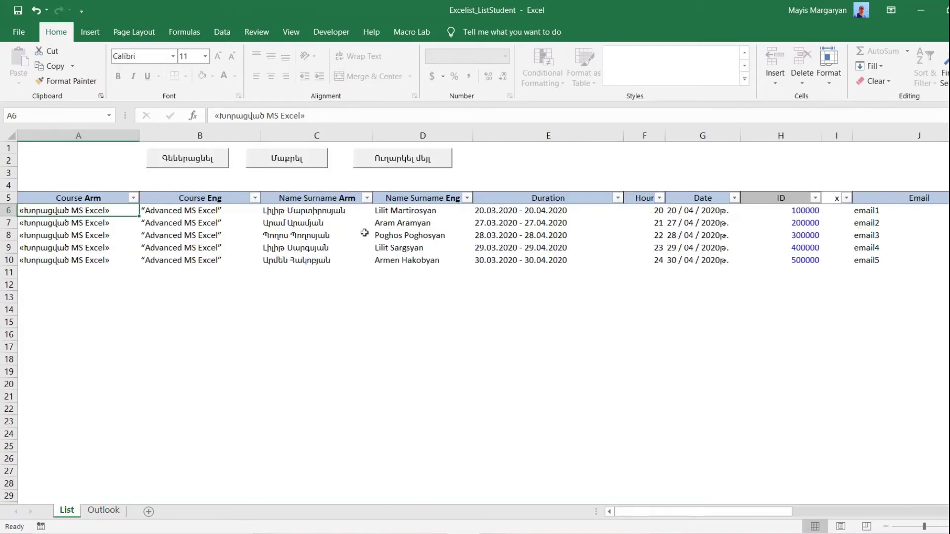
pyautogui.click(322, 212)
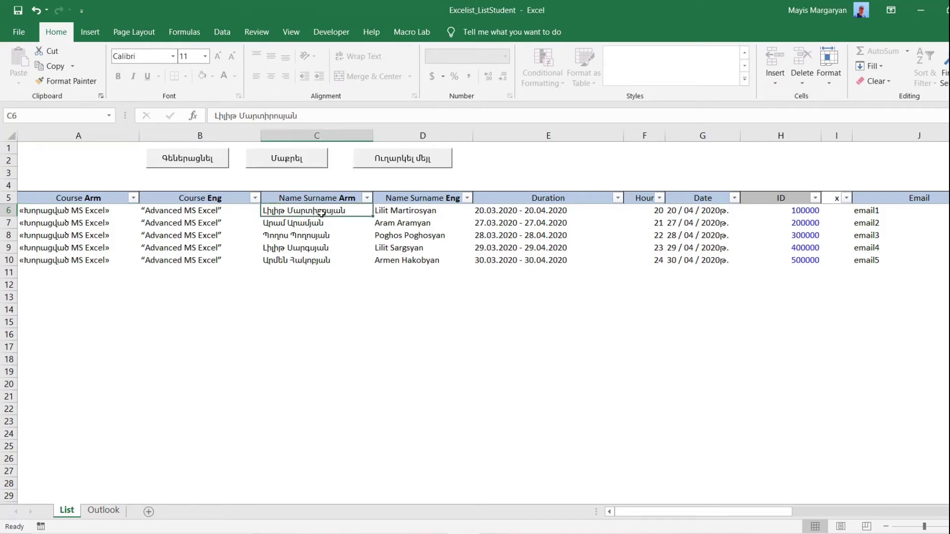
pyautogui.click(104, 510)
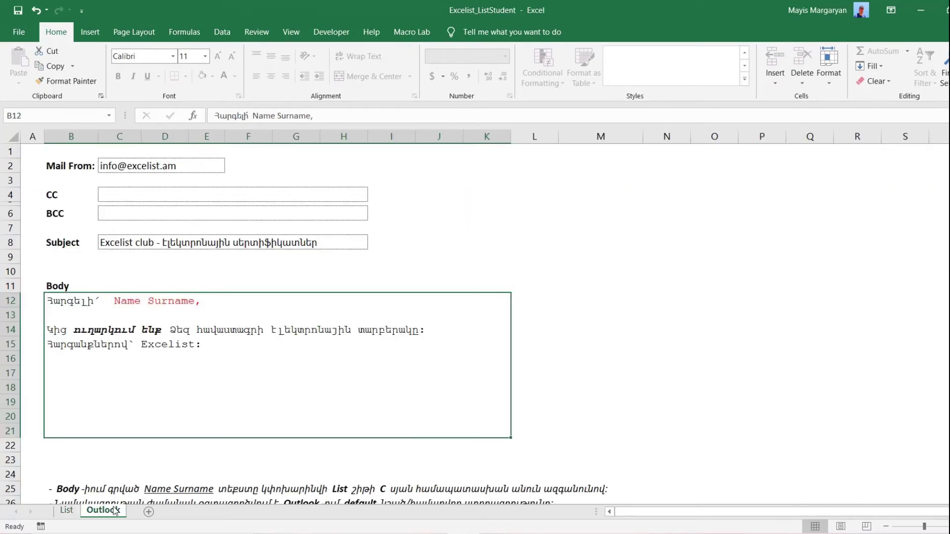
pyautogui.click(213, 370)
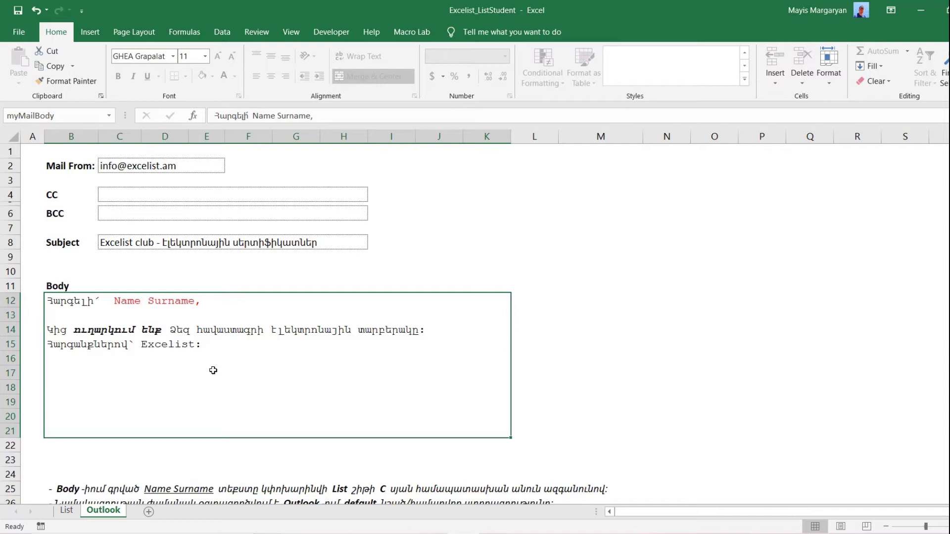
# Return to the List sheet and bring up the Generating certificaties folder window
pyautogui.click(67, 512)
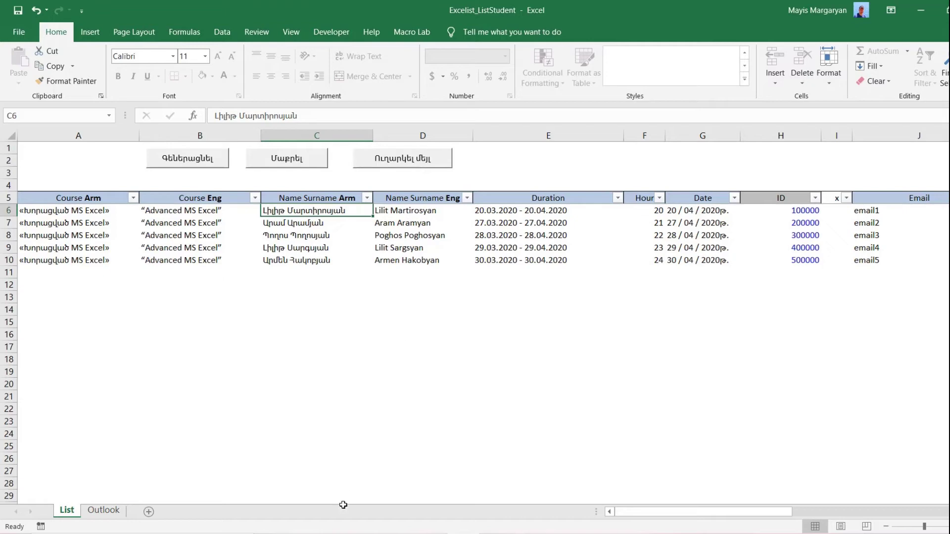
pyautogui.moveTo(303, 533)
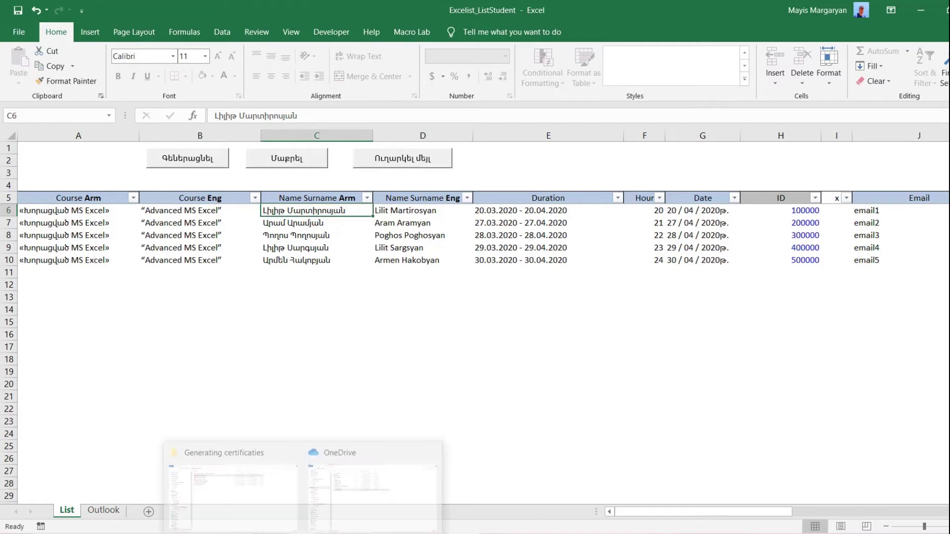
pyautogui.click(270, 502)
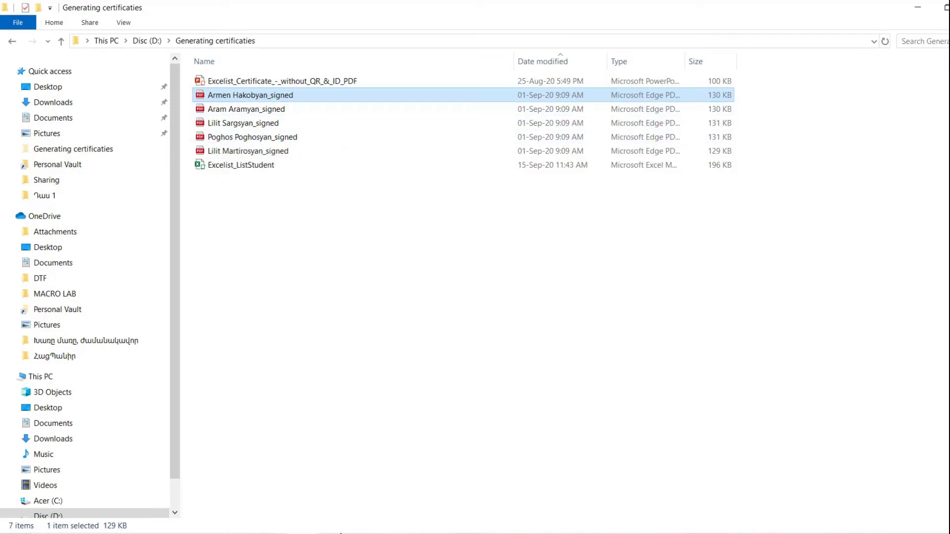
# Switch back to the Excel workbook and select the participants' English names in D6:D10
pyautogui.moveTo(463, 533)
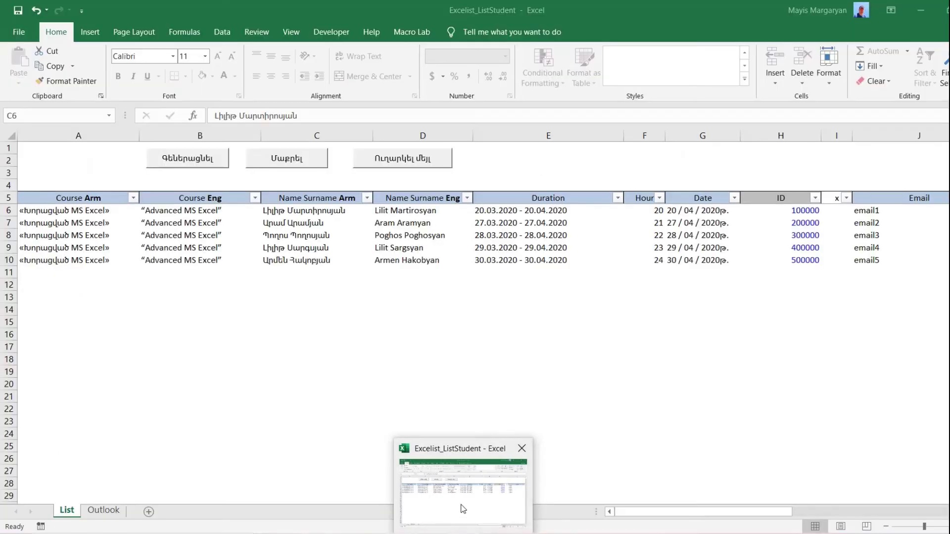
pyautogui.click(461, 508)
pyautogui.moveTo(401, 211); pyautogui.dragTo(401, 260)
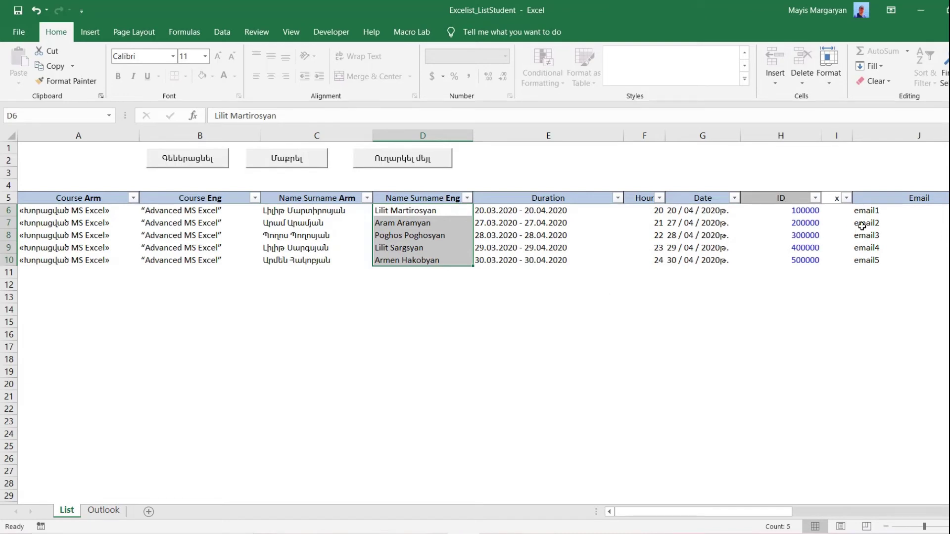
# Run the certificate email macro on the Generating certificaties folder, answering No to send immediately
pyautogui.click(866, 210)
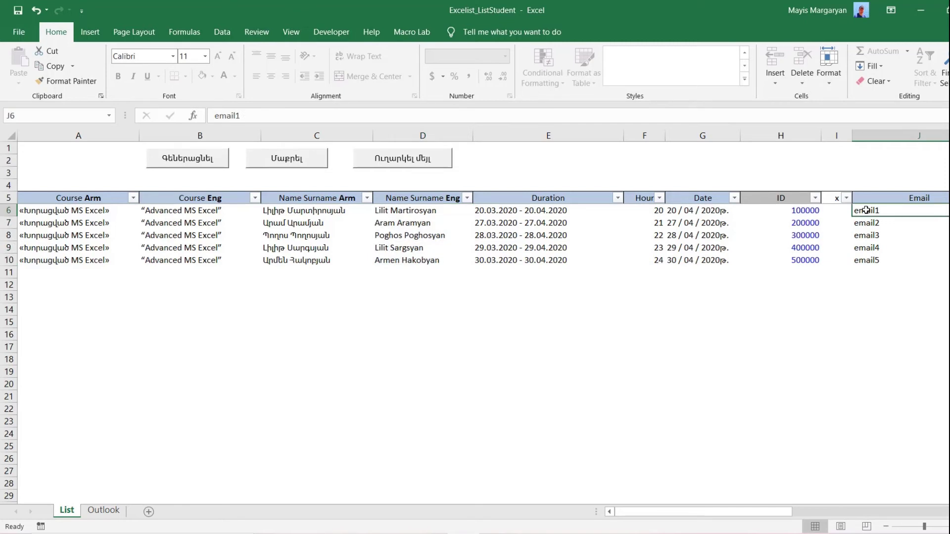
pyautogui.click(394, 164)
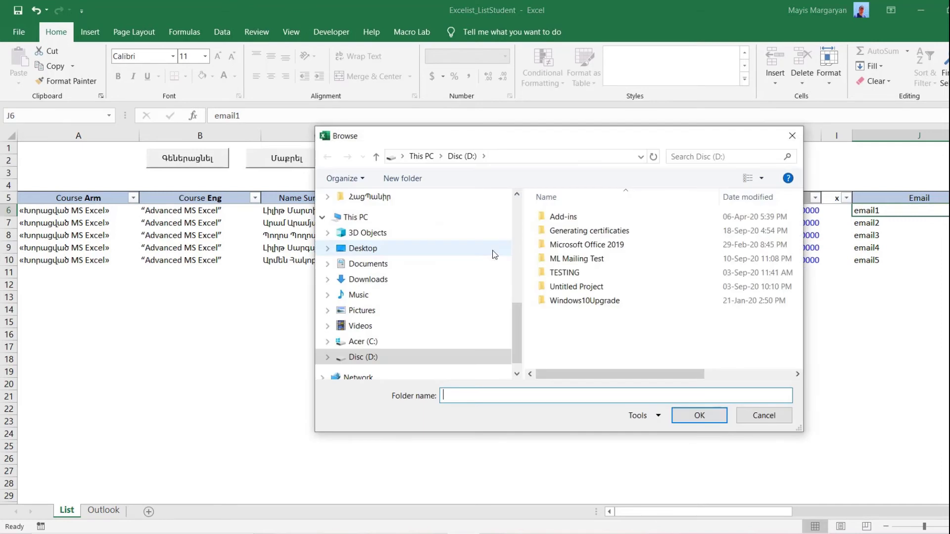
pyautogui.doubleClick(584, 231)
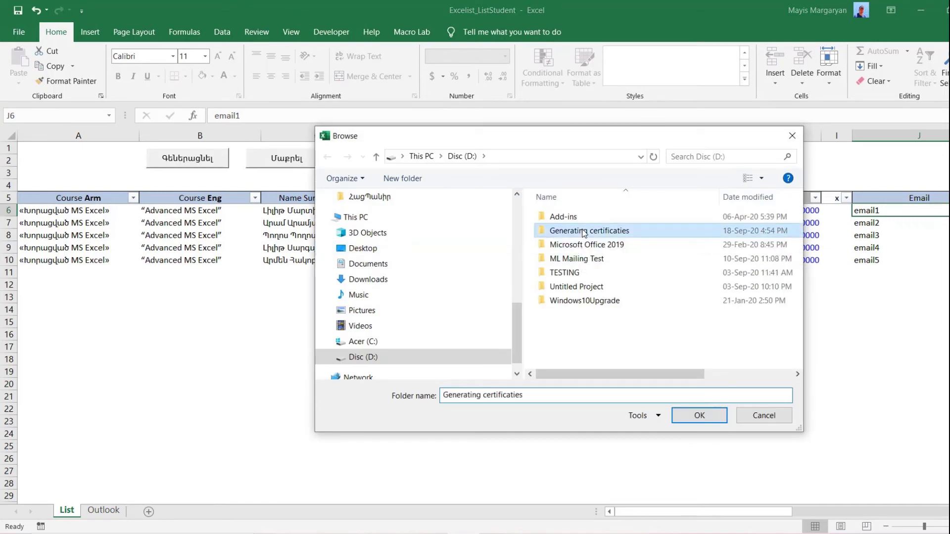
pyautogui.click(678, 419)
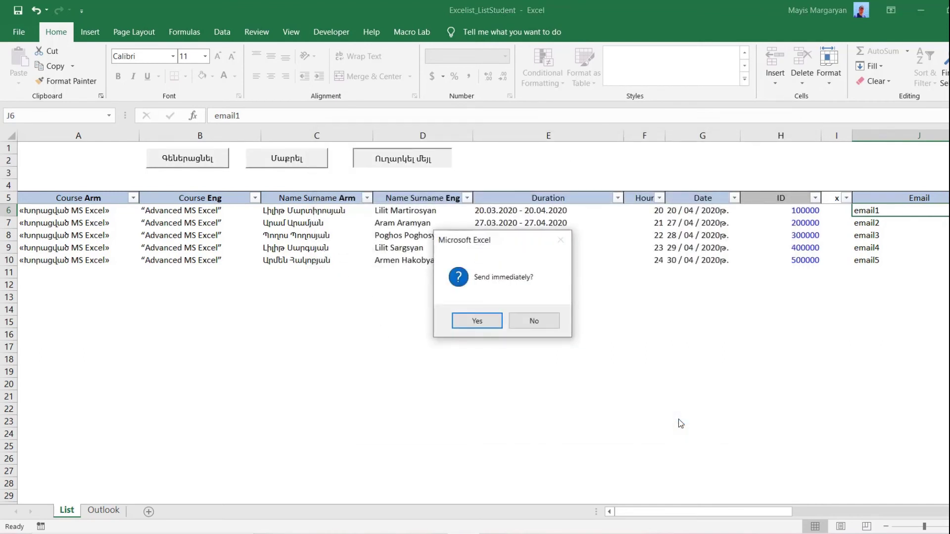
pyautogui.click(534, 322)
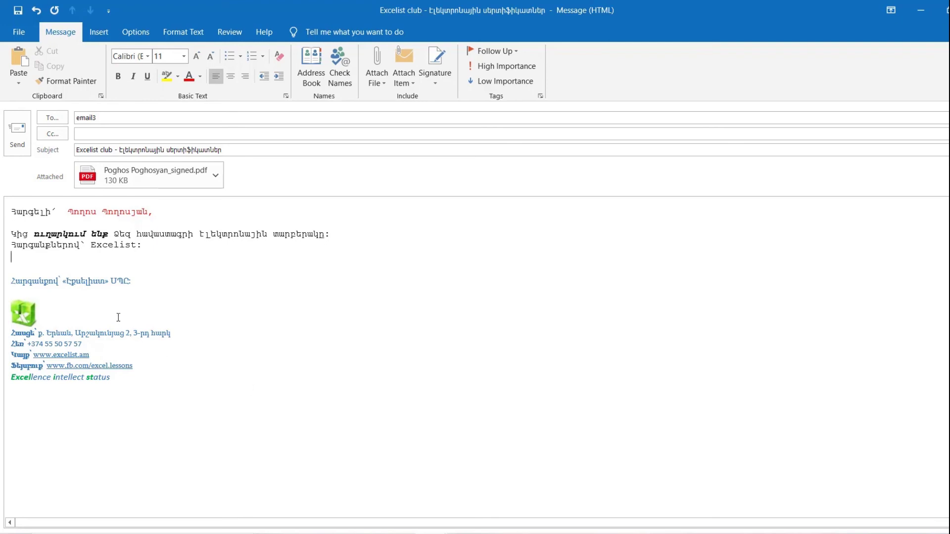
# Show the available email signatures in the Outlook certificate draft
pyautogui.click(448, 85)
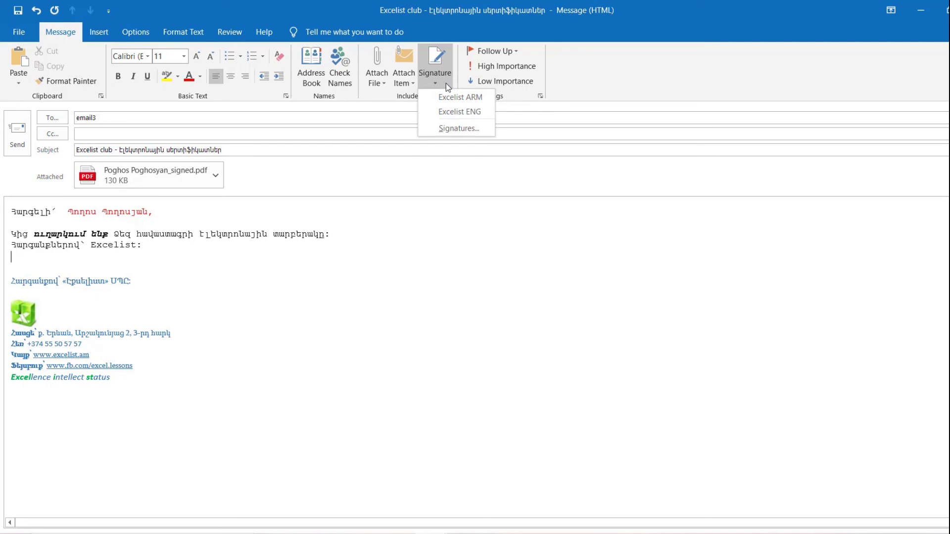
pyautogui.click(459, 129)
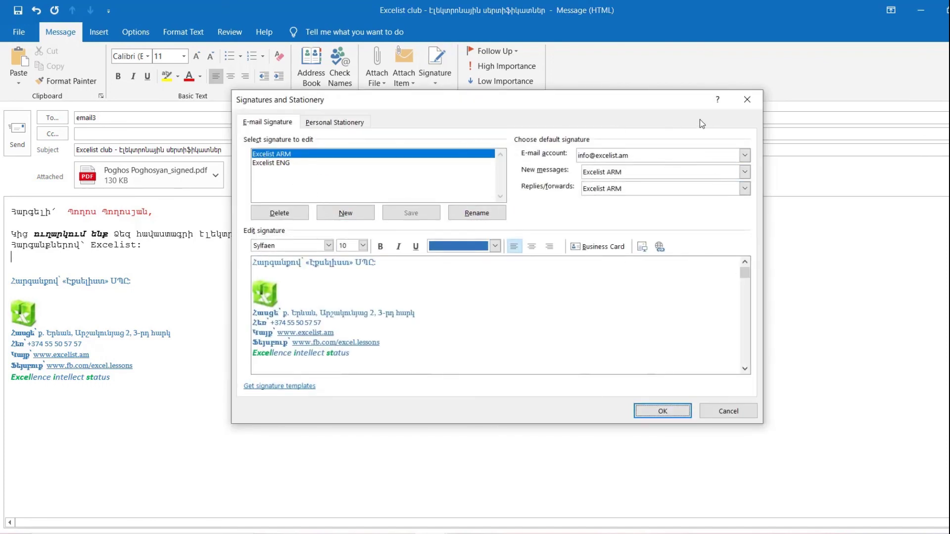
pyautogui.click(748, 101)
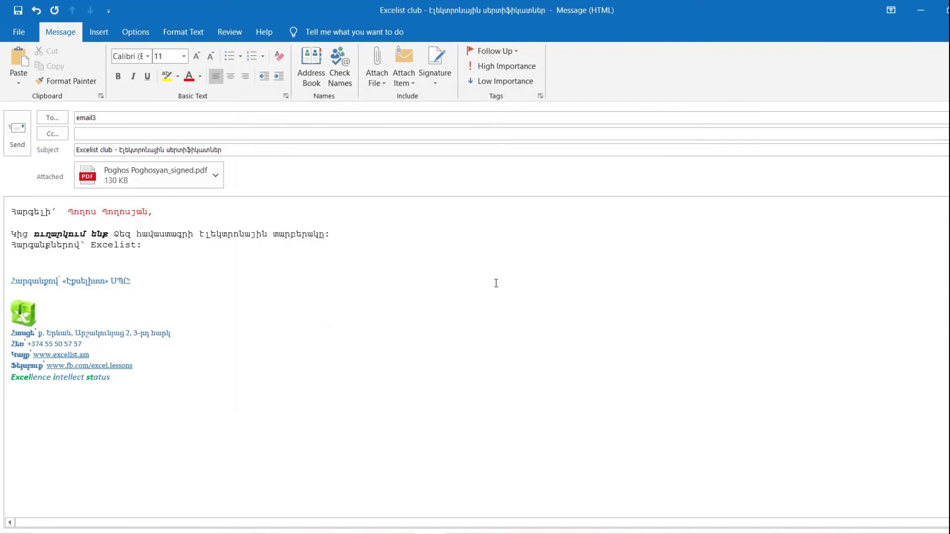